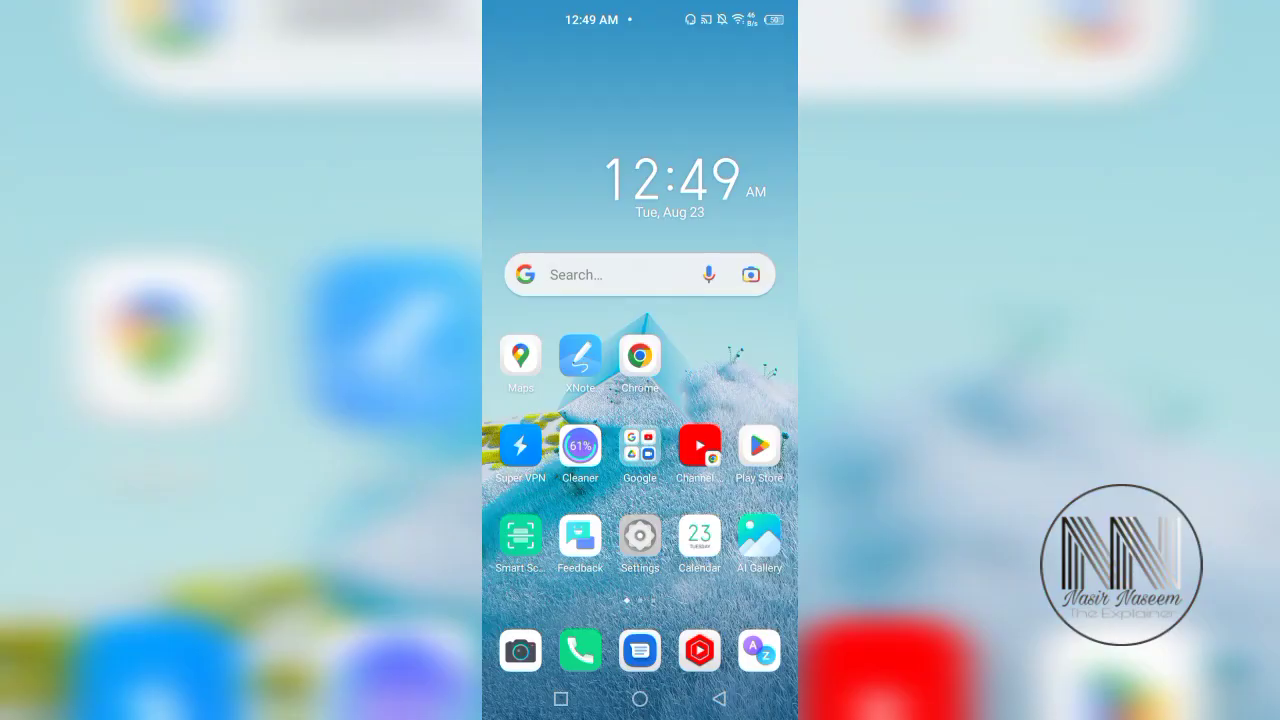
Search the Play Store for 'lexes' to find Lexis Audio Editor, then return home
left_click(759, 446)
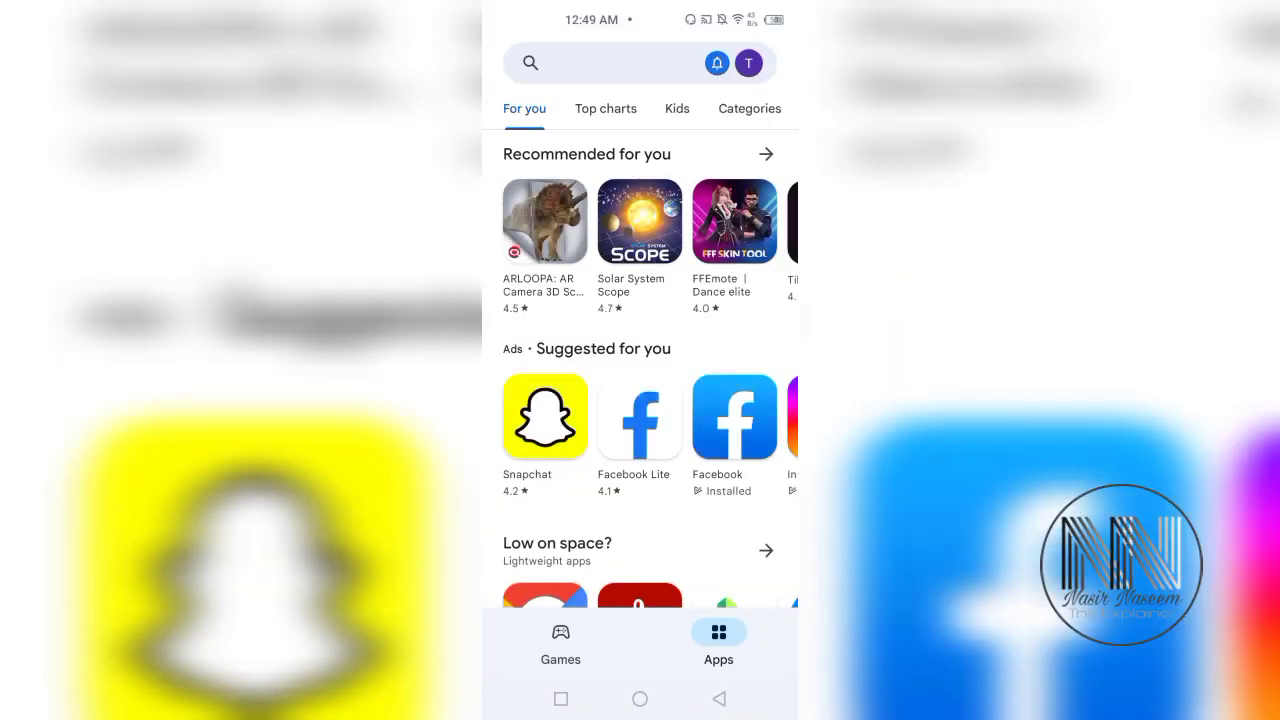
left_click(630, 63)
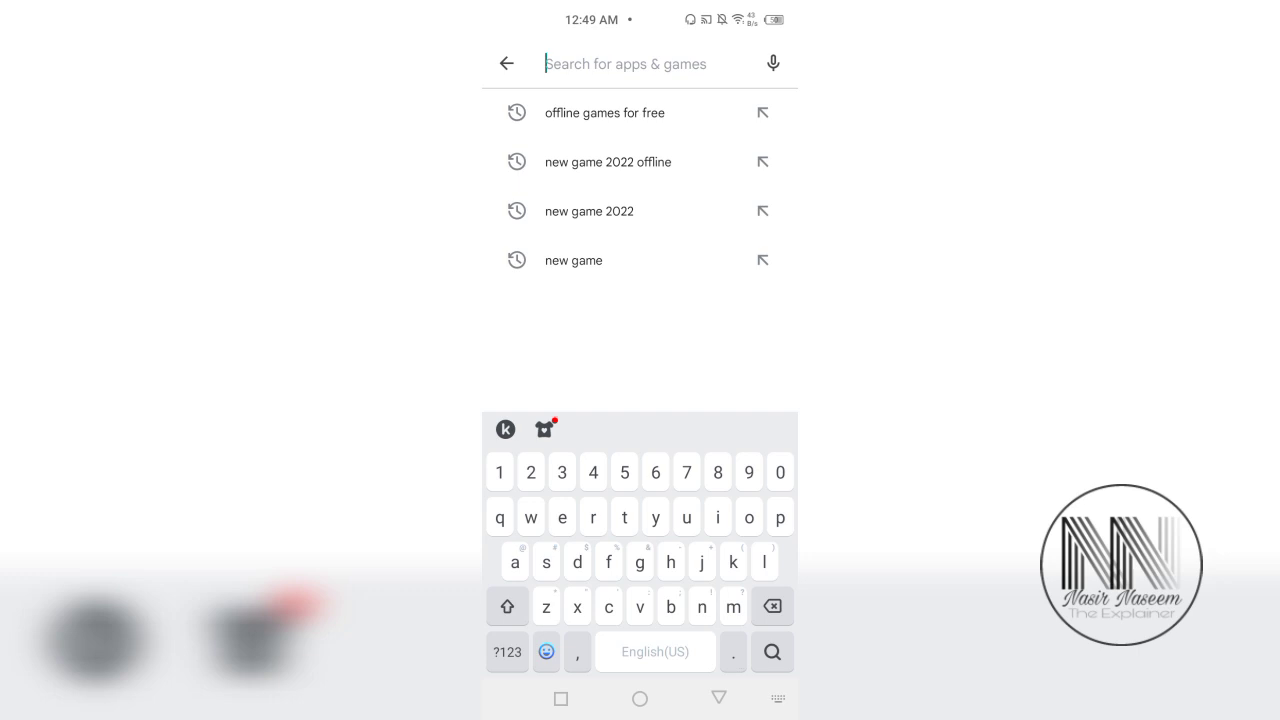
type("lexe")
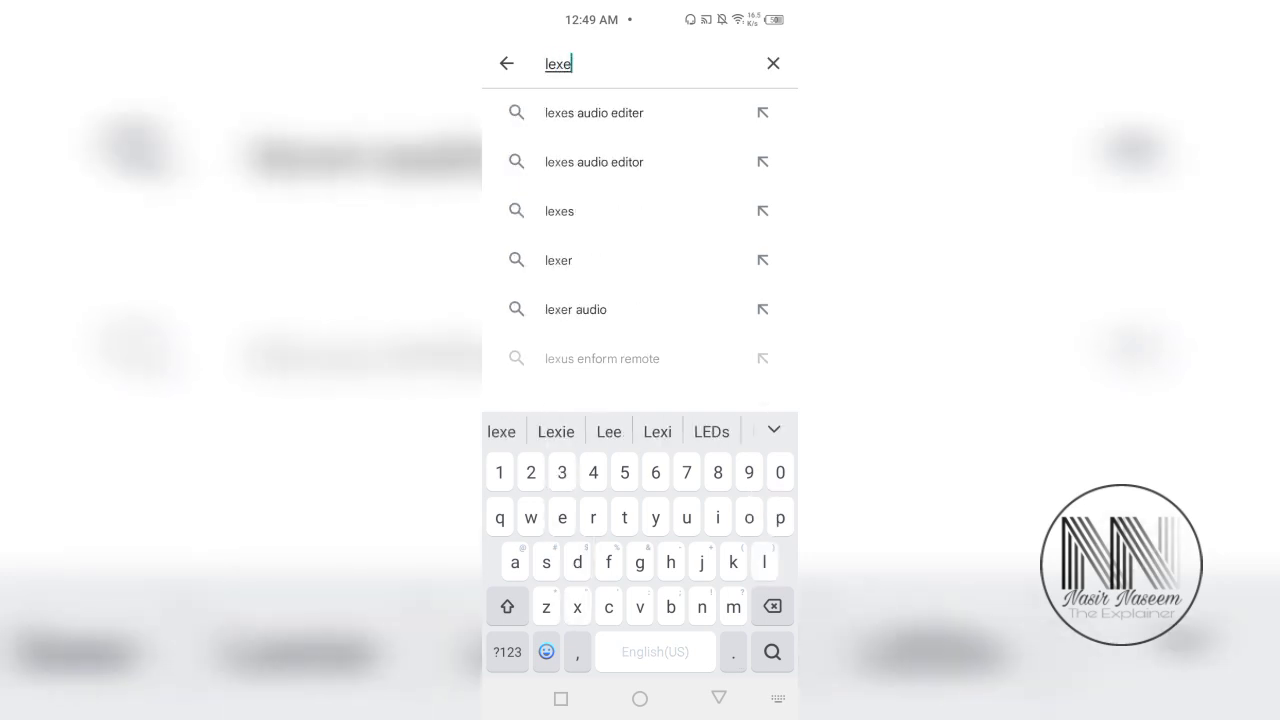
type("s")
left_click(594, 112)
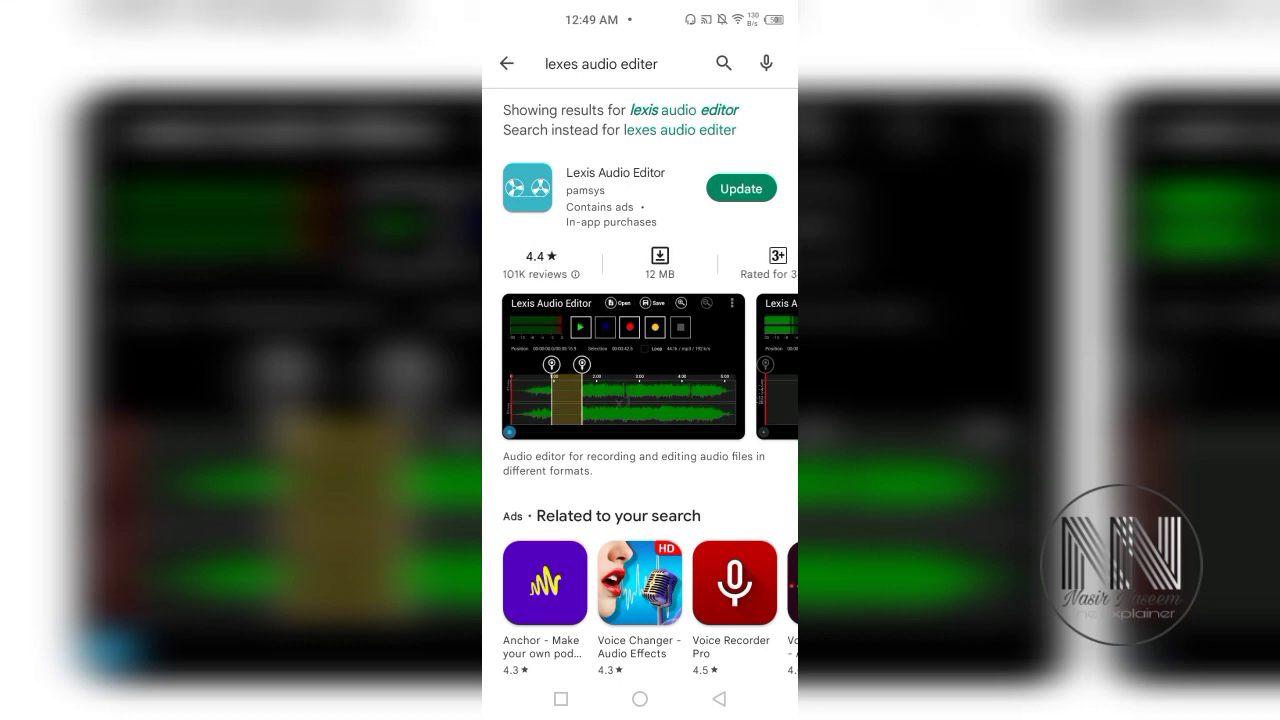
scroll(640, 264, "right", 2)
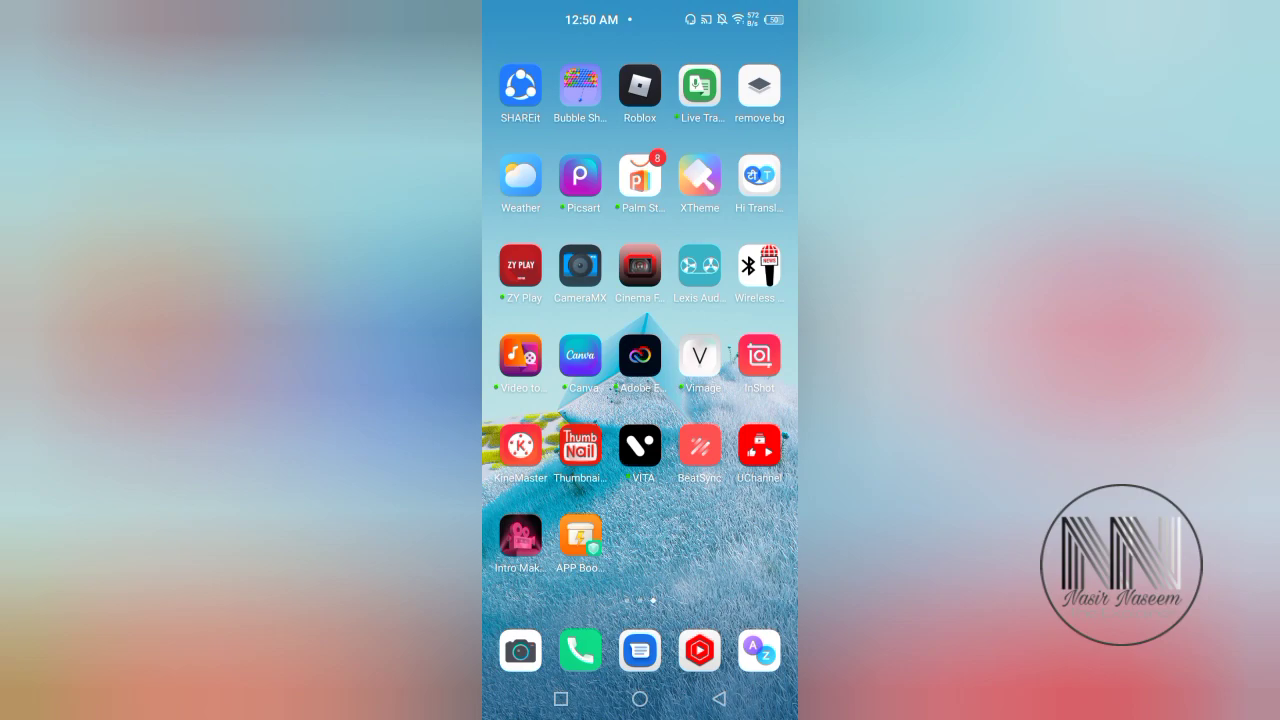
Launch Lexis Audio Editor, decline the rating prompt with 'No thanks', and bring up the file browser
left_click(699, 265)
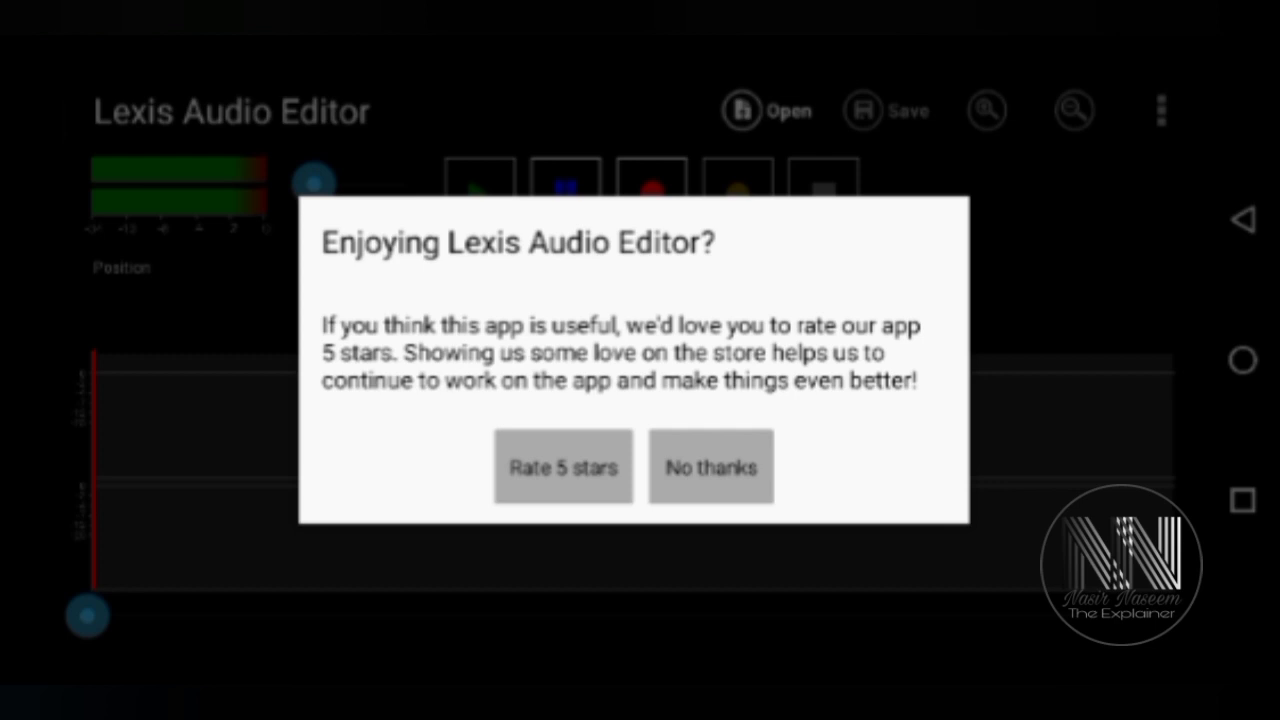
left_click(711, 466)
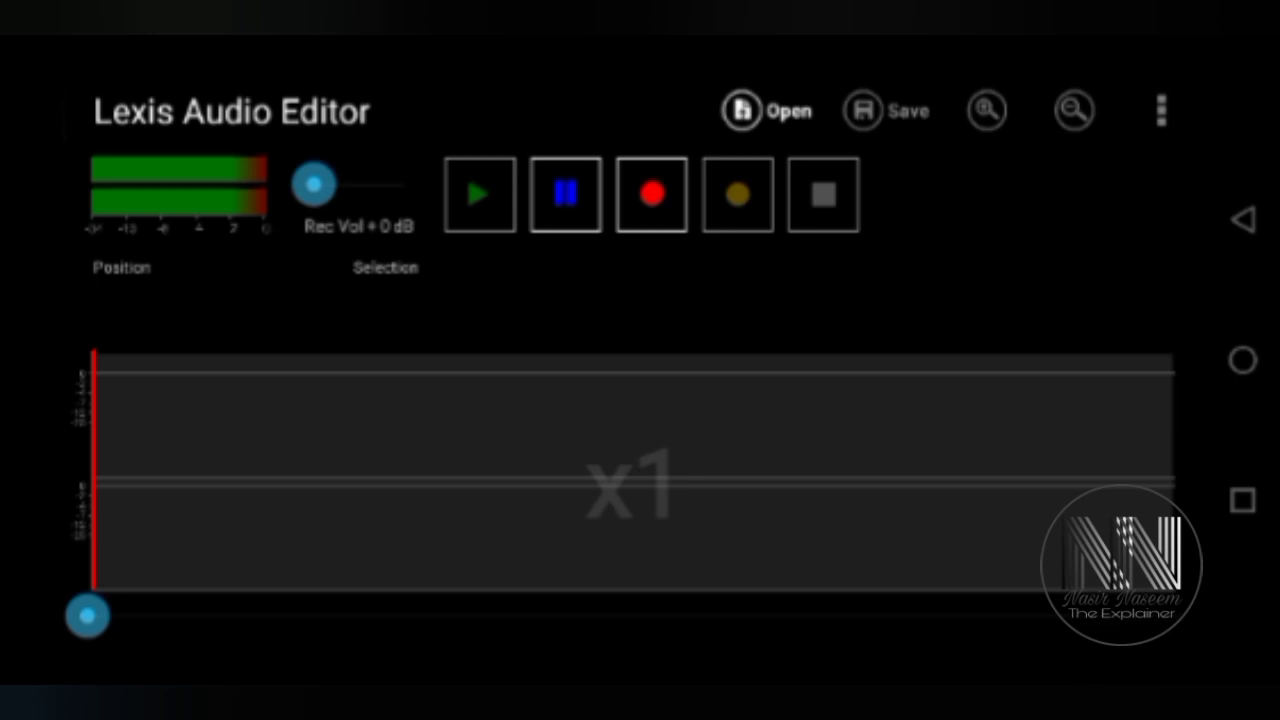
left_click(767, 111)
Open sound 2.aac from the Sound Recorder folder into the editor
left_click(767, 111)
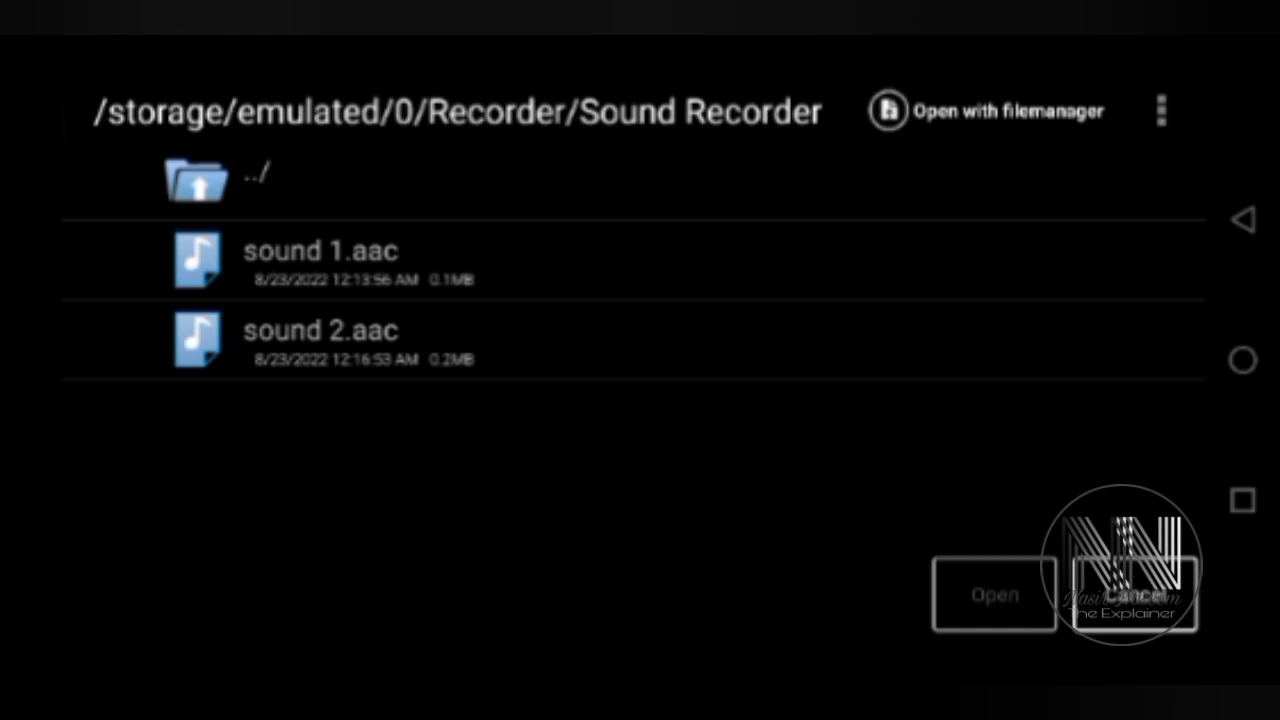
left_click(320, 335)
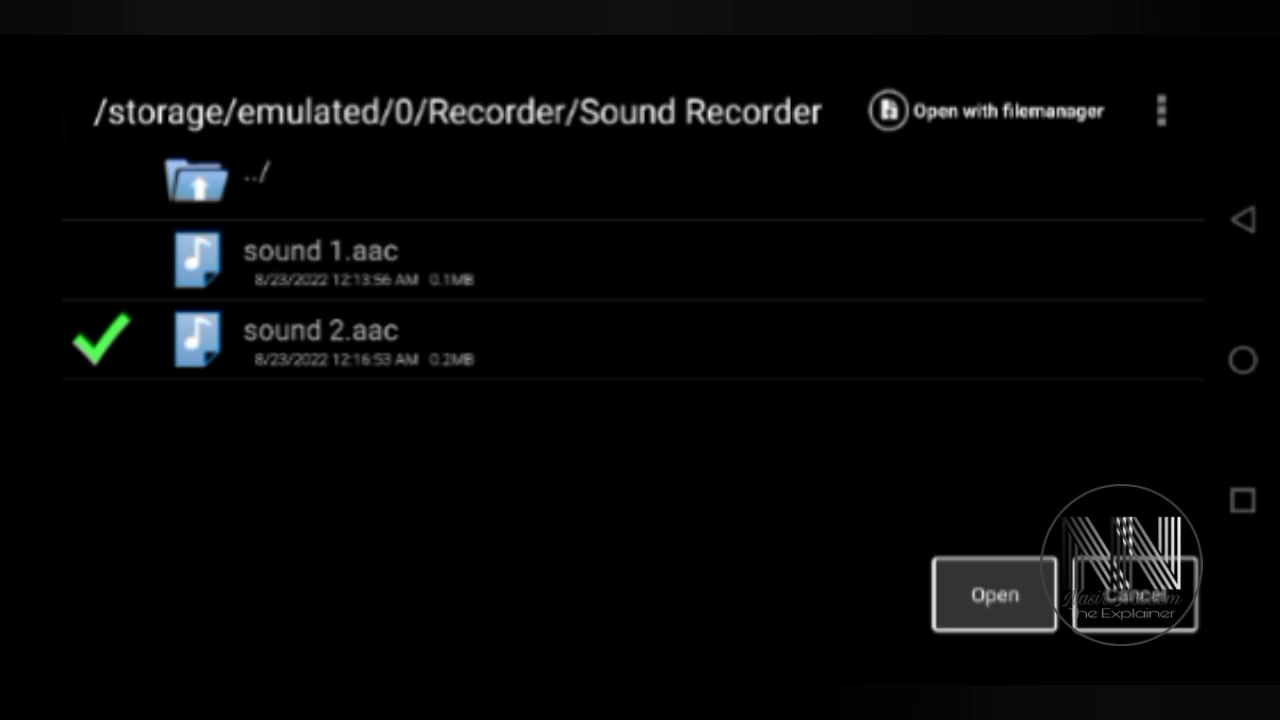
left_click(994, 594)
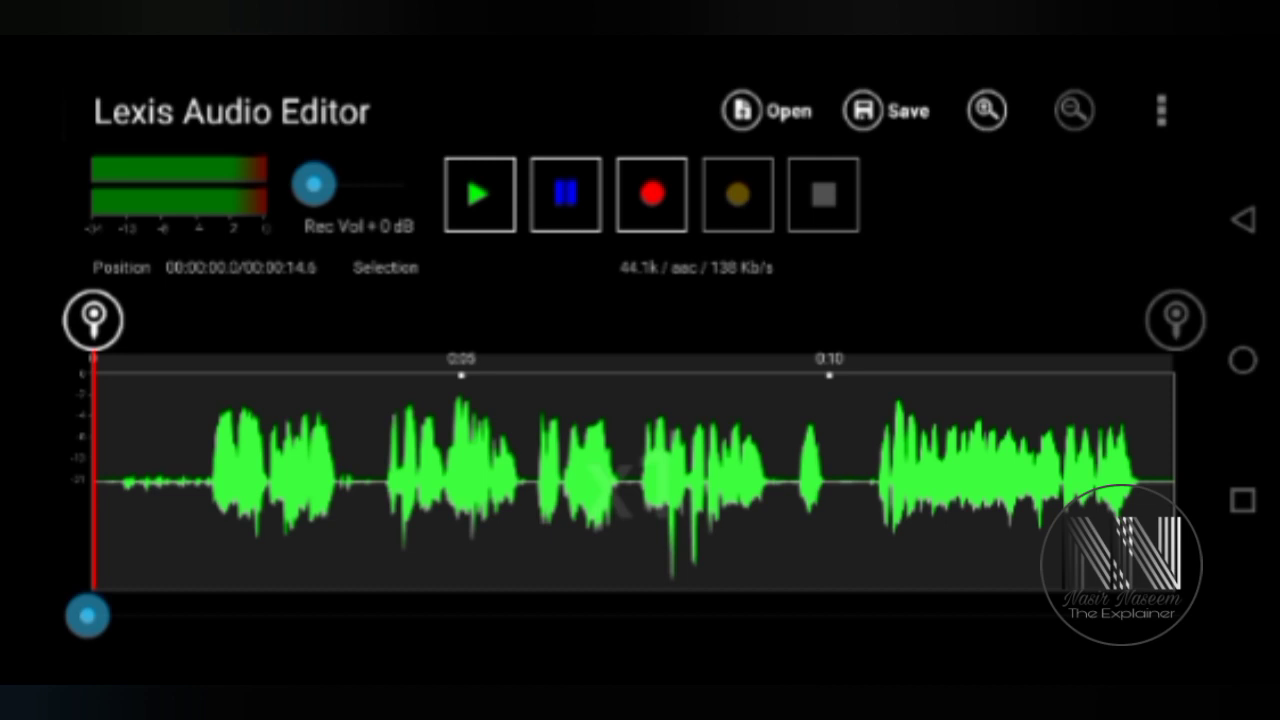
Browse the Effects list for Normalize, then dismiss it without applying any effect
left_click(1161, 110)
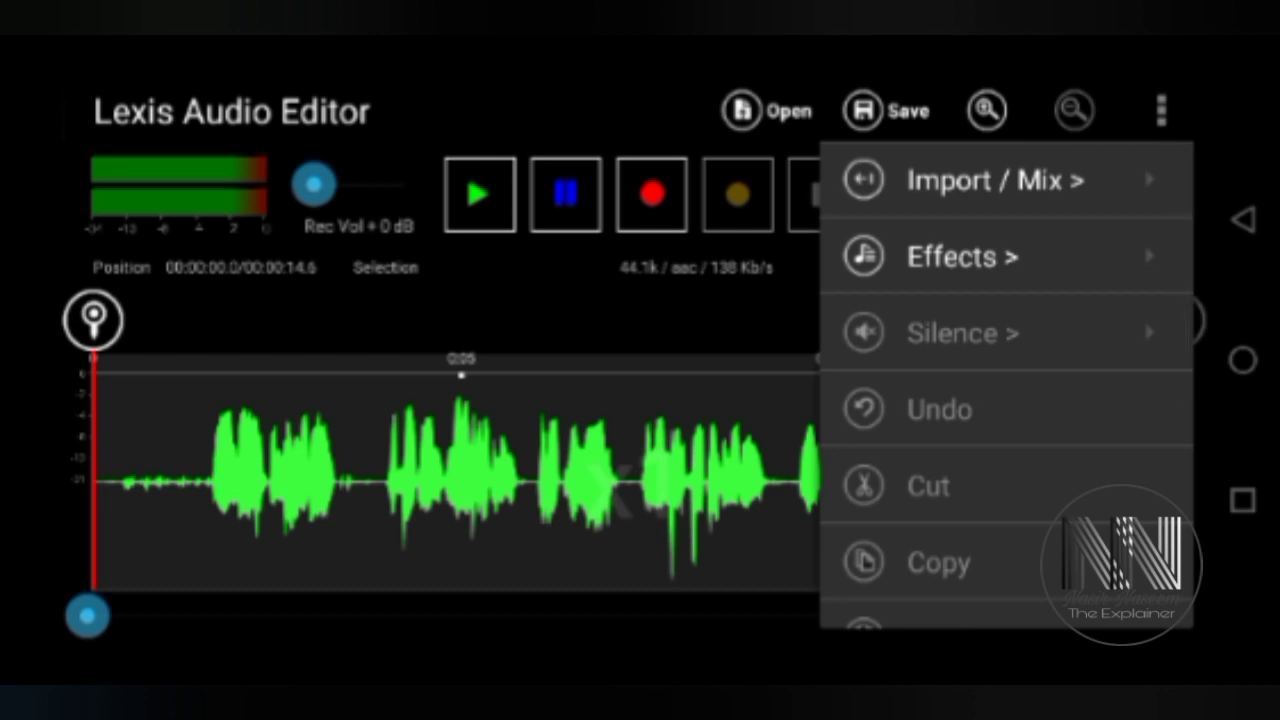
left_click(962, 256)
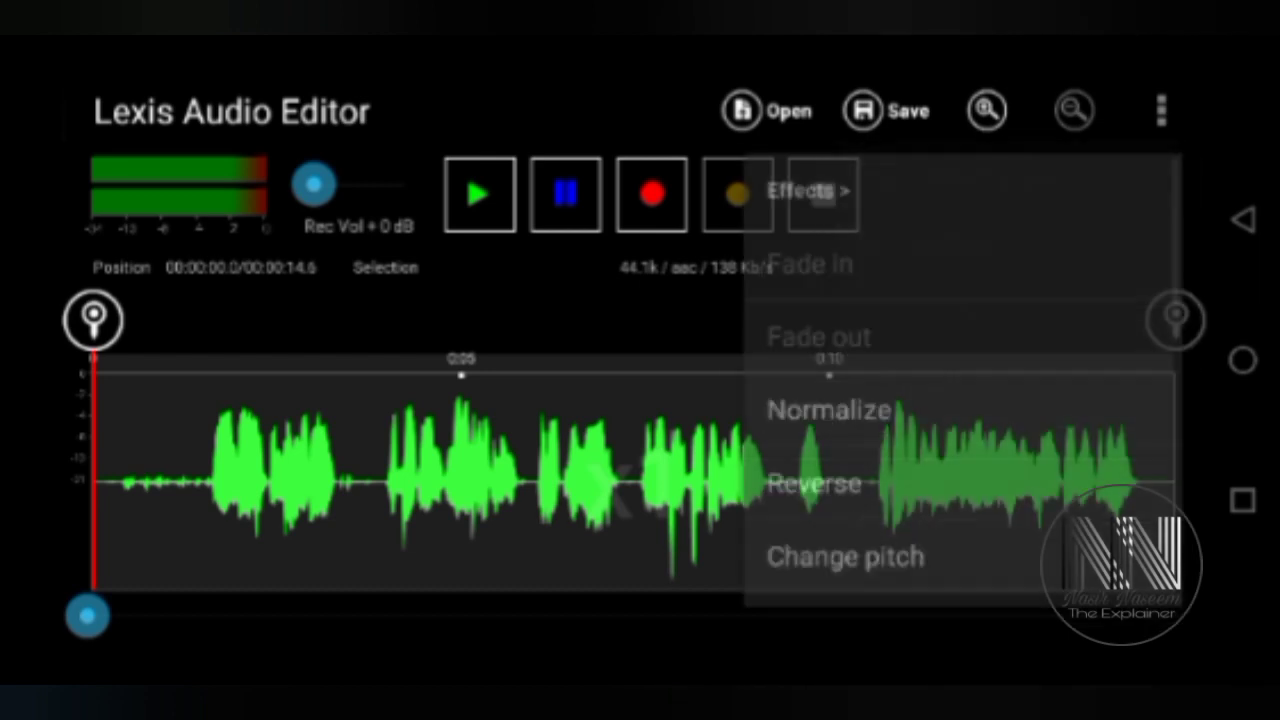
scroll(960, 420, "down", 2)
scroll(960, 420, "up", 1)
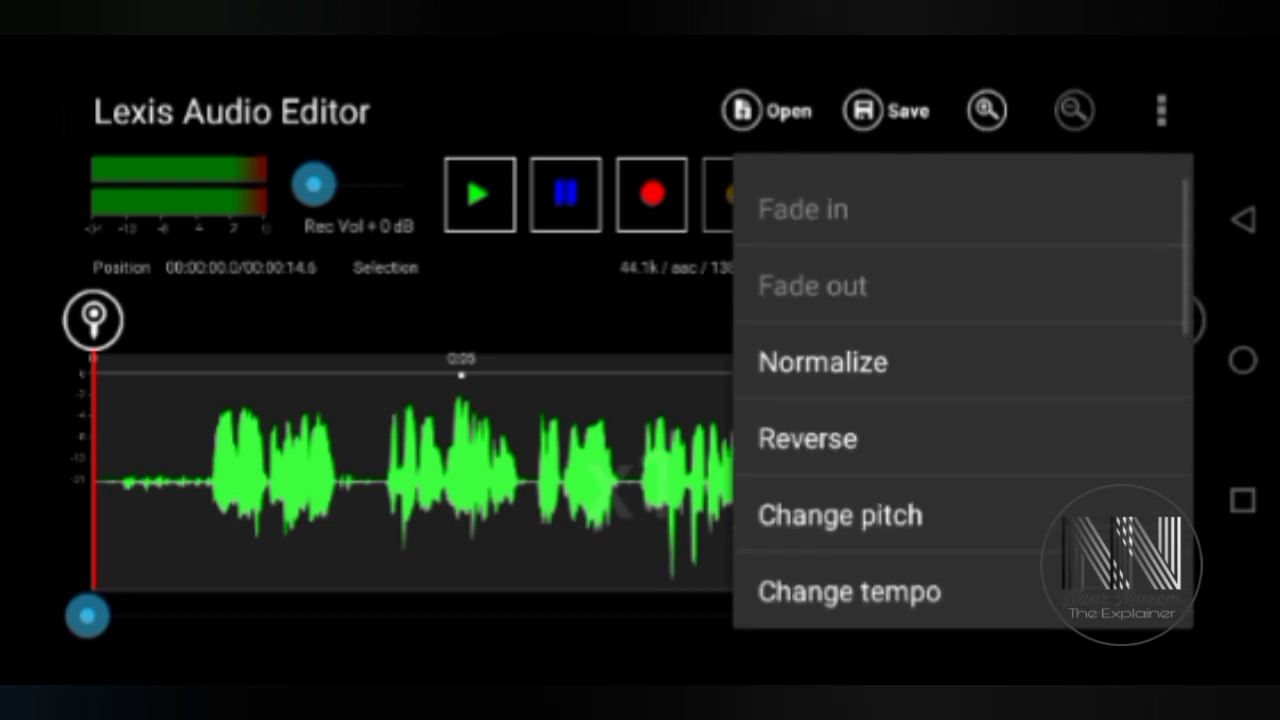
scroll(960, 420, "up", 1)
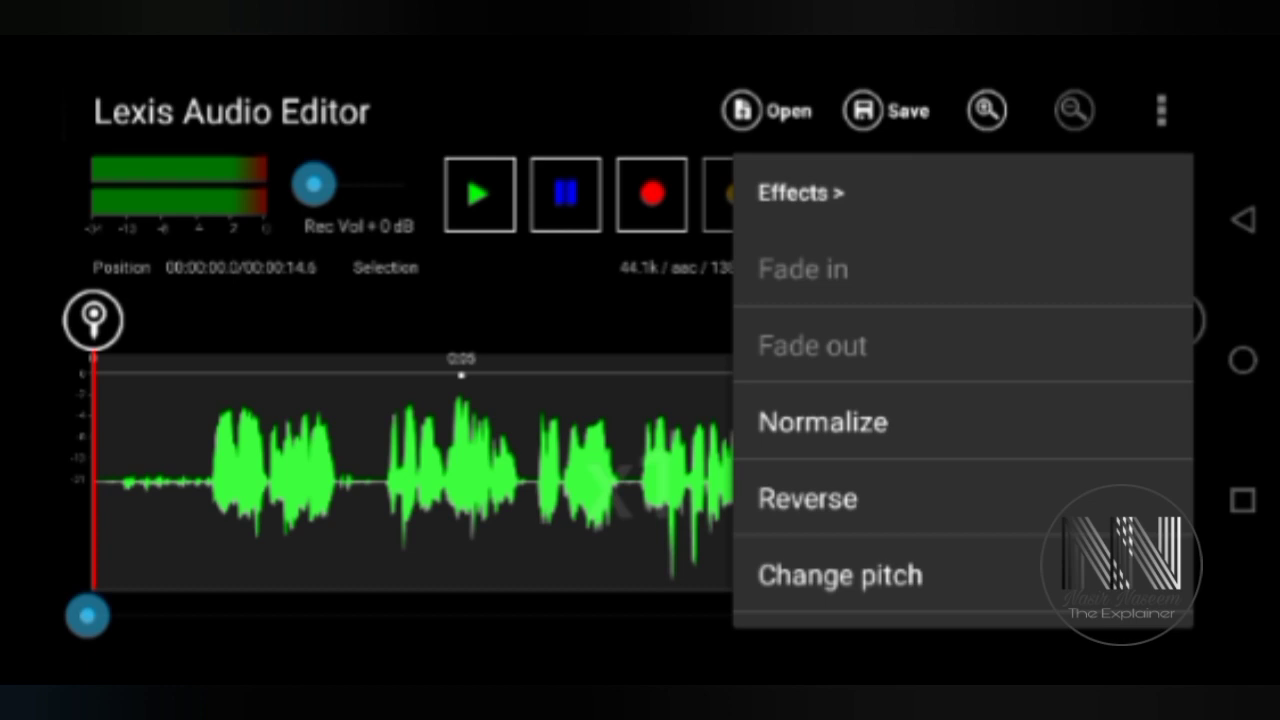
key("Escape")
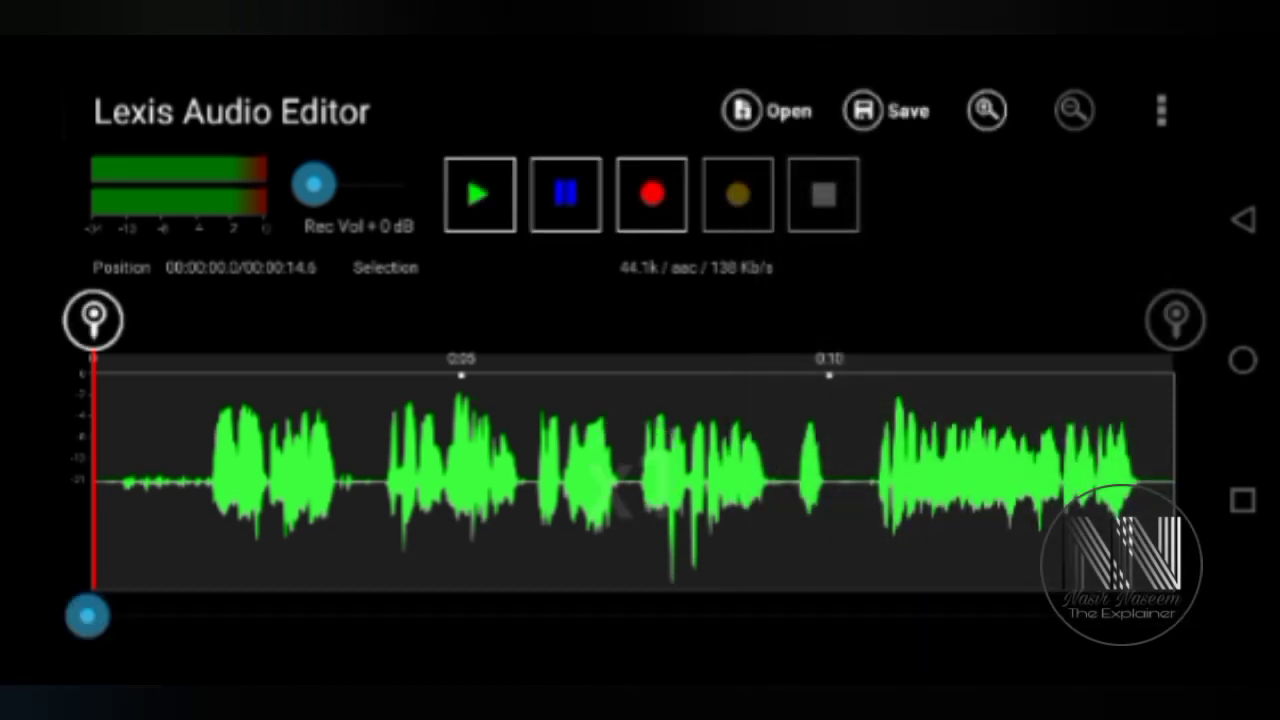
Open the Noise reduction settings from the Effects list for sound 2.aac
left_click(1161, 110)
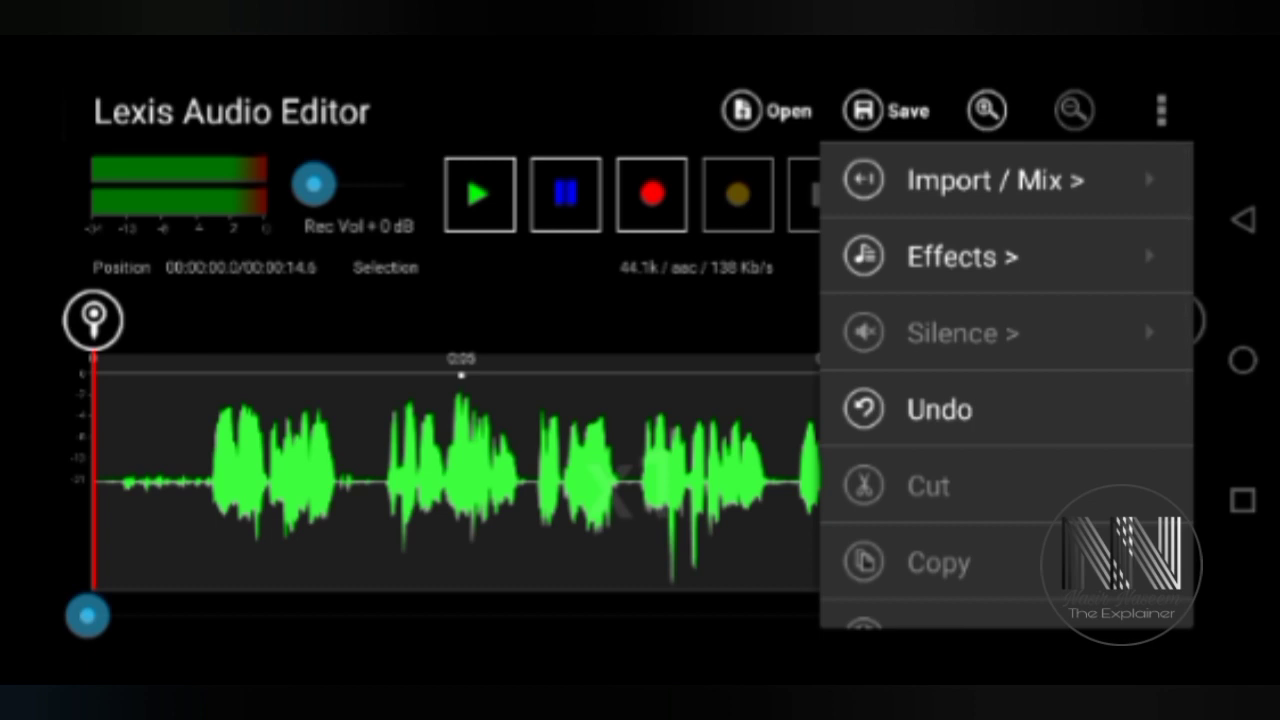
left_click(962, 256)
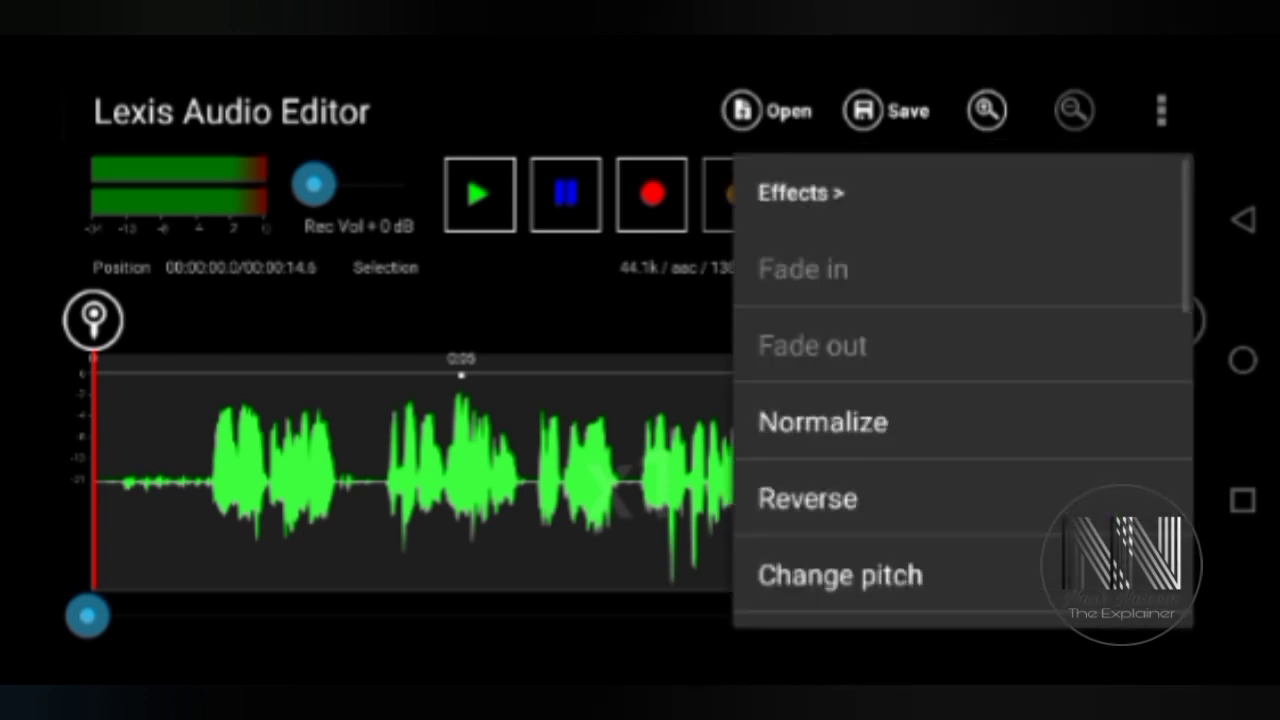
scroll(963, 390, "down", 3)
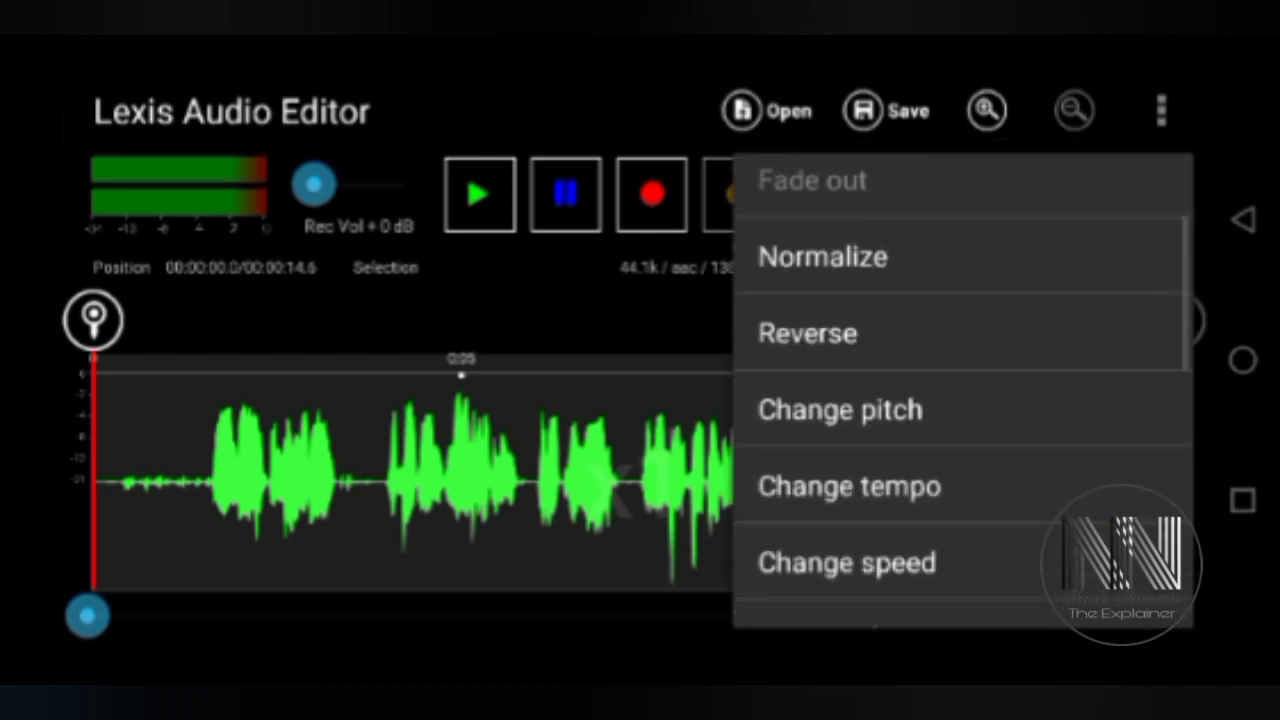
scroll(963, 390, "down", 3)
scroll(963, 390, "down", 2)
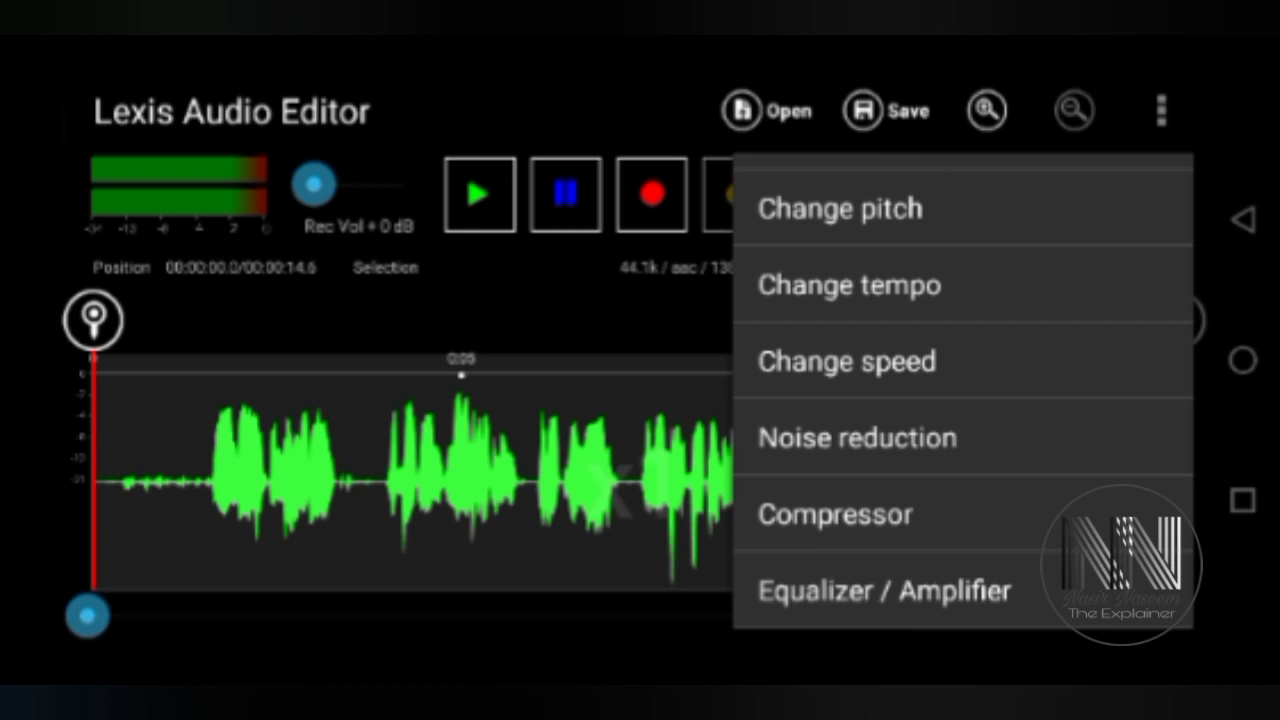
left_click(857, 437)
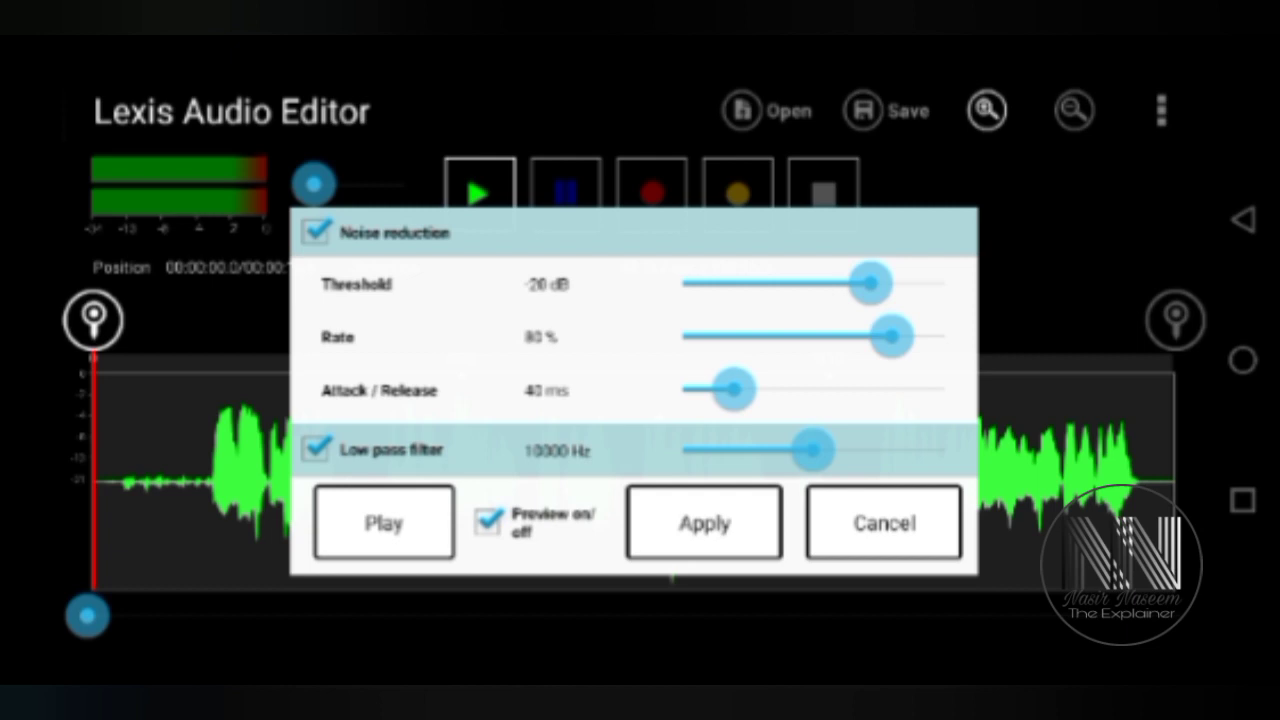
Apply noise reduction, then play the recording from just past the start
left_click(704, 522)
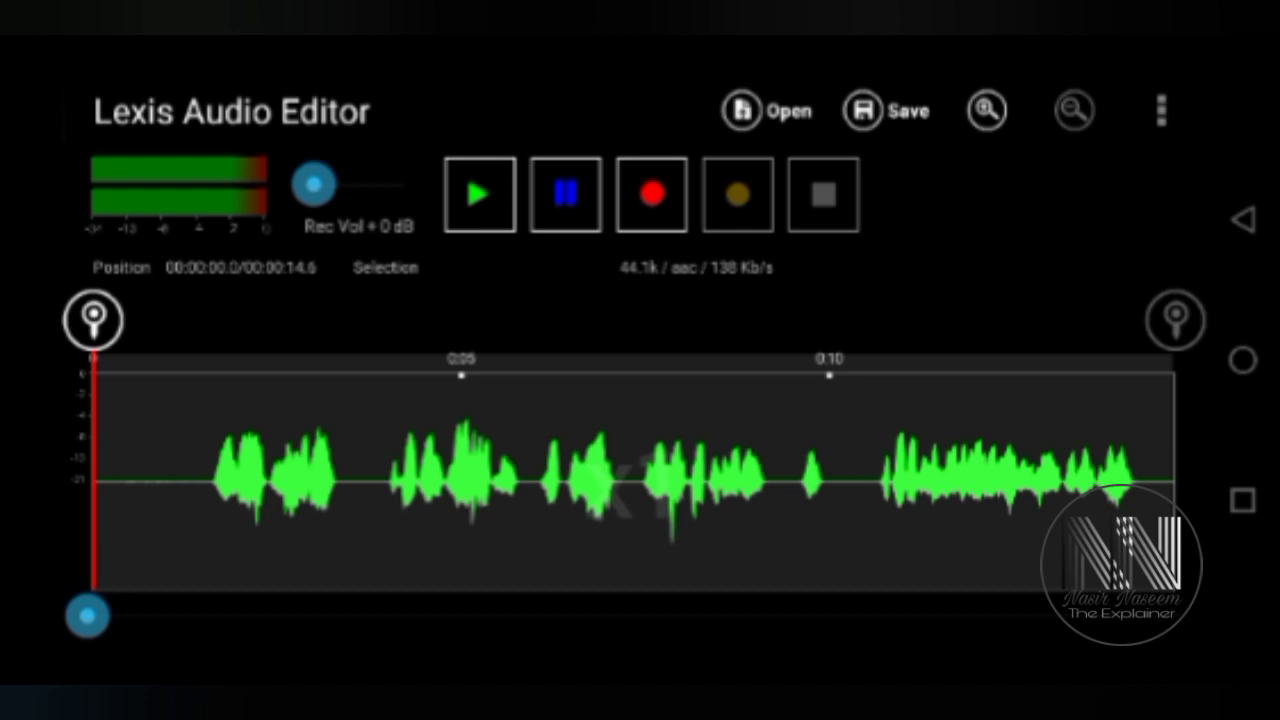
mouse_move(87, 615)
left_mouse_down()
mouse_move(188, 615)
mouse_move(100, 615)
mouse_move(137, 615)
mouse_move(122, 615)
left_mouse_up()
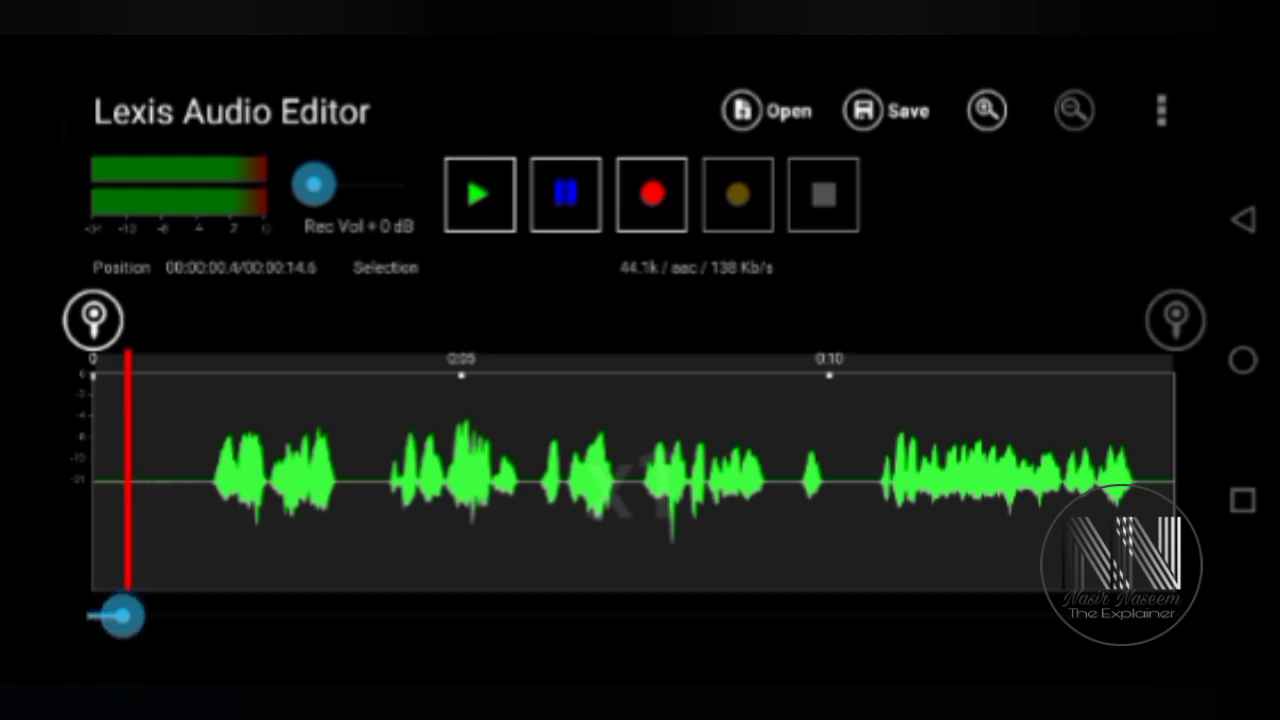
left_click(479, 194)
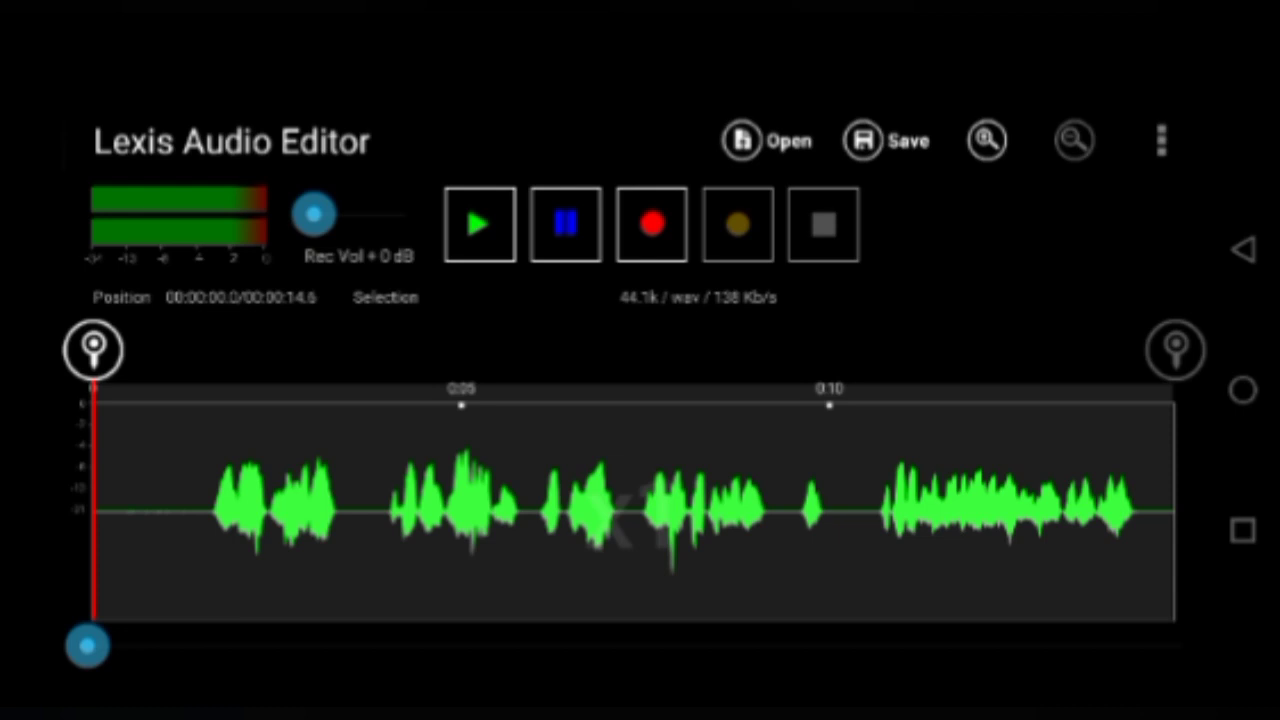
Save the recording to Music as 'sound 2 asdf' in AAC format
left_click(886, 140)
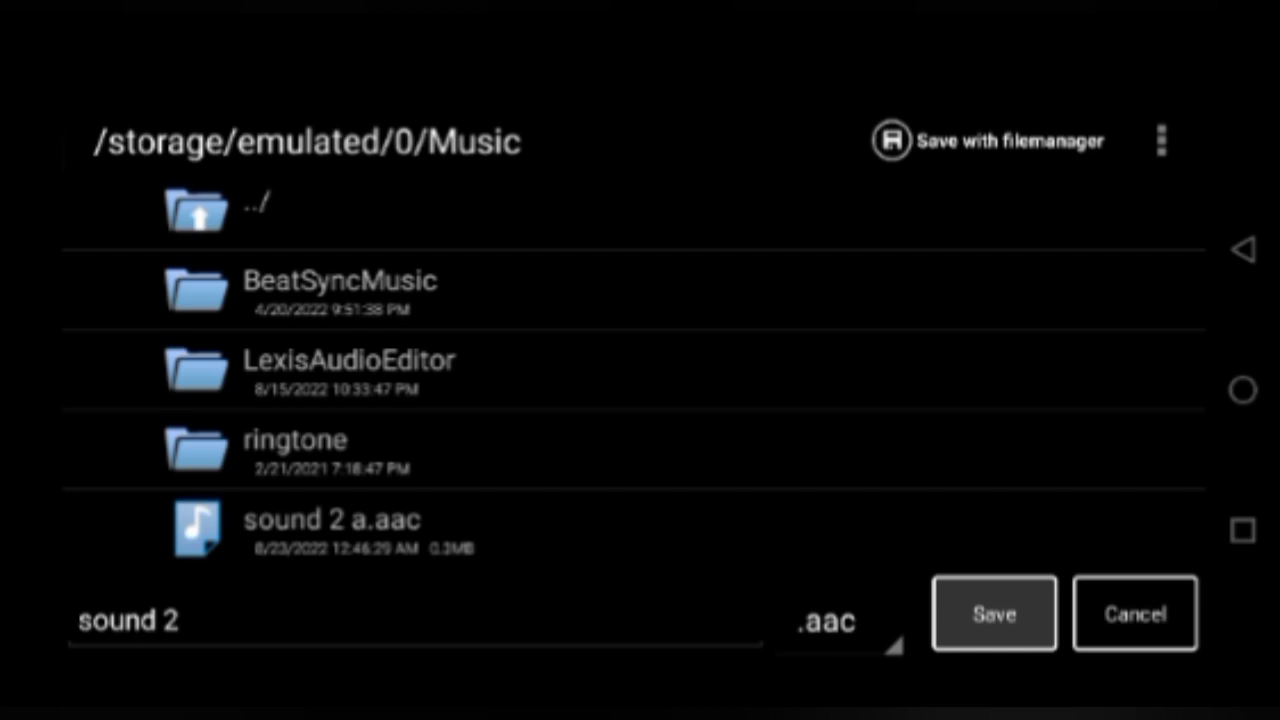
left_click(178, 620)
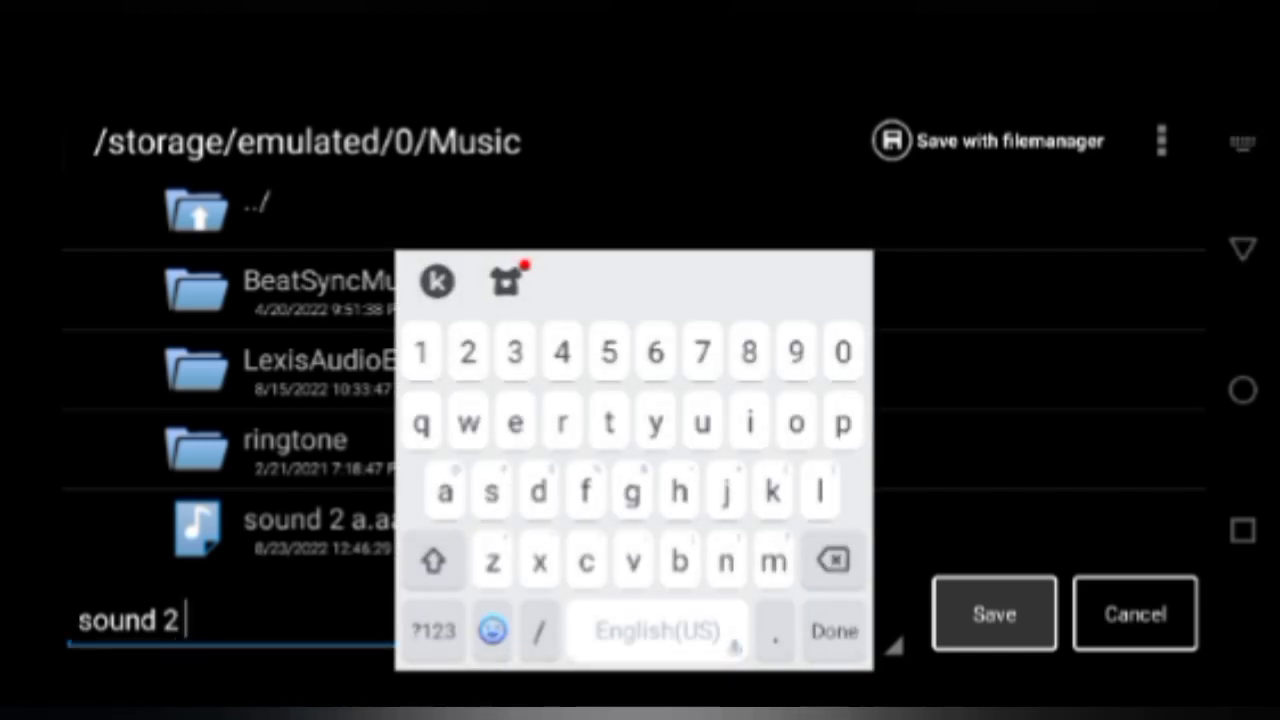
type("asdf")
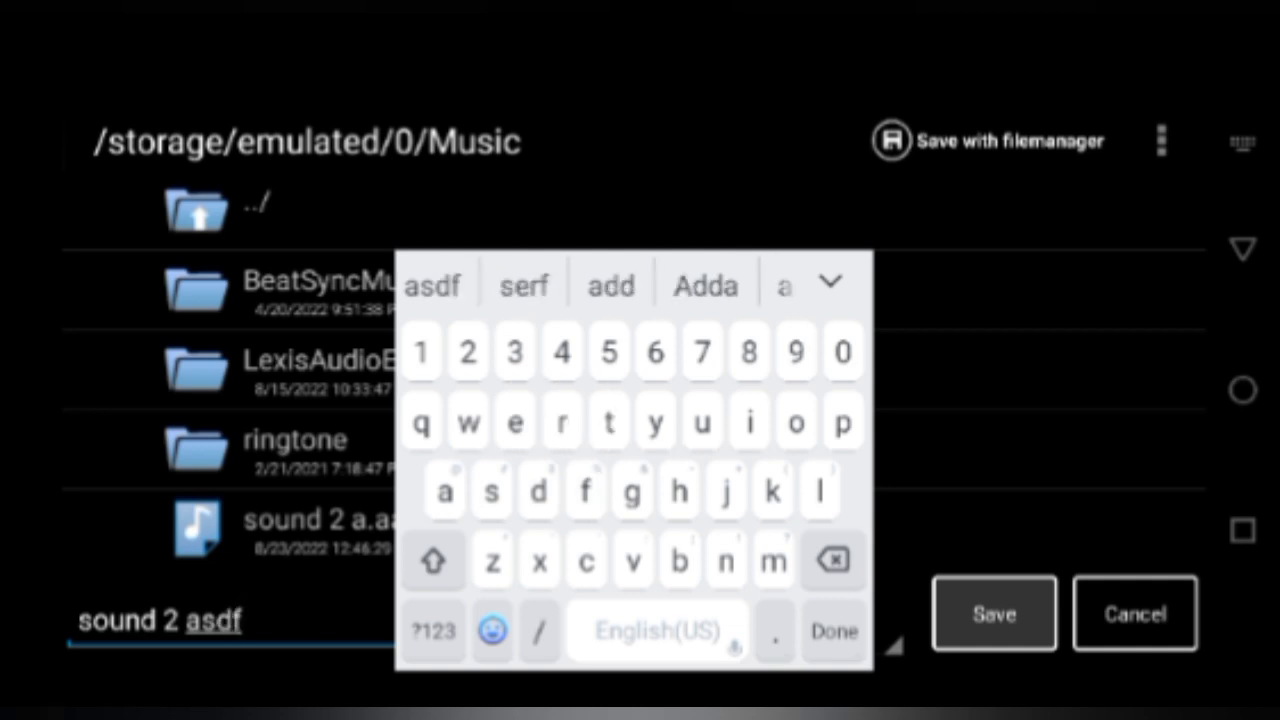
left_click(834, 631)
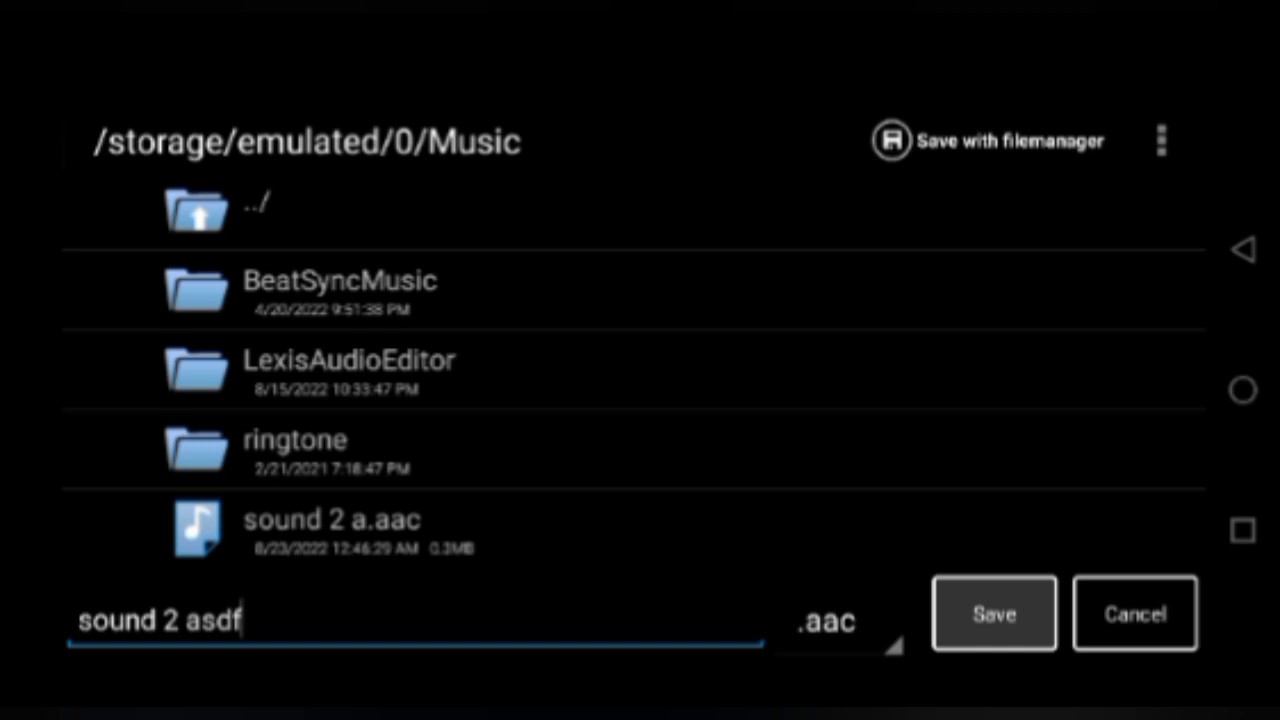
left_click(840, 620)
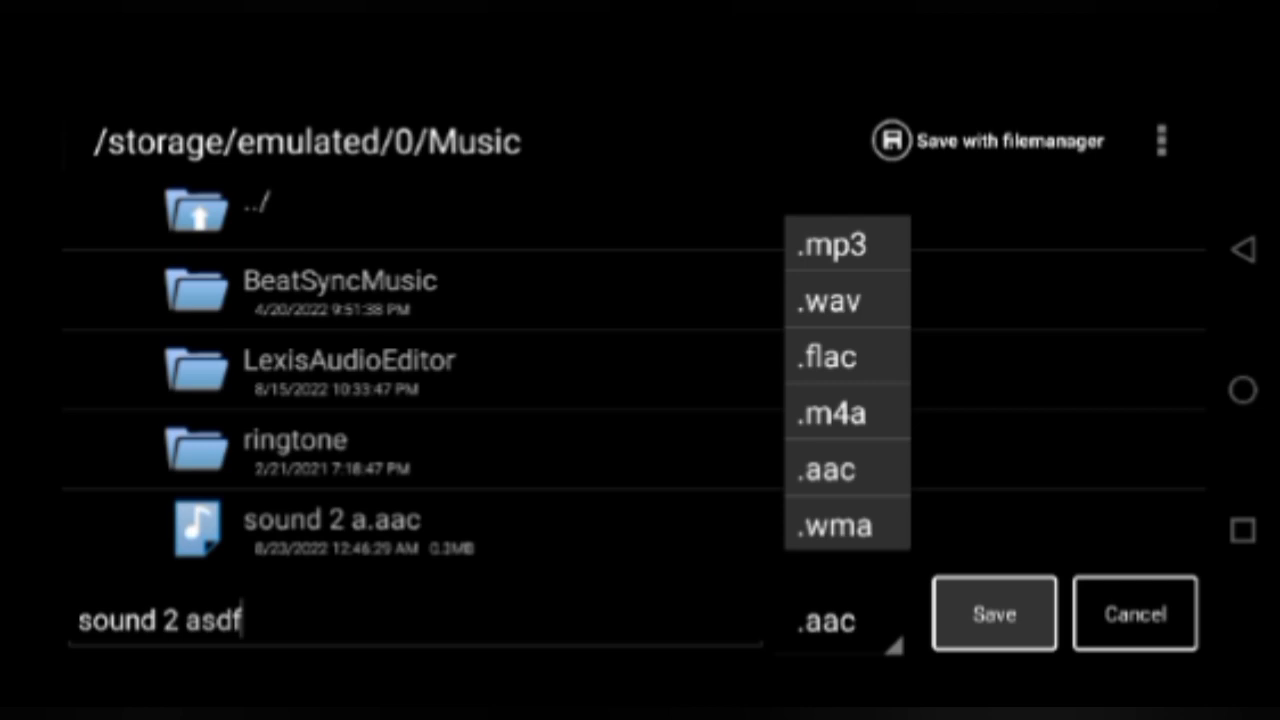
left_click(846, 469)
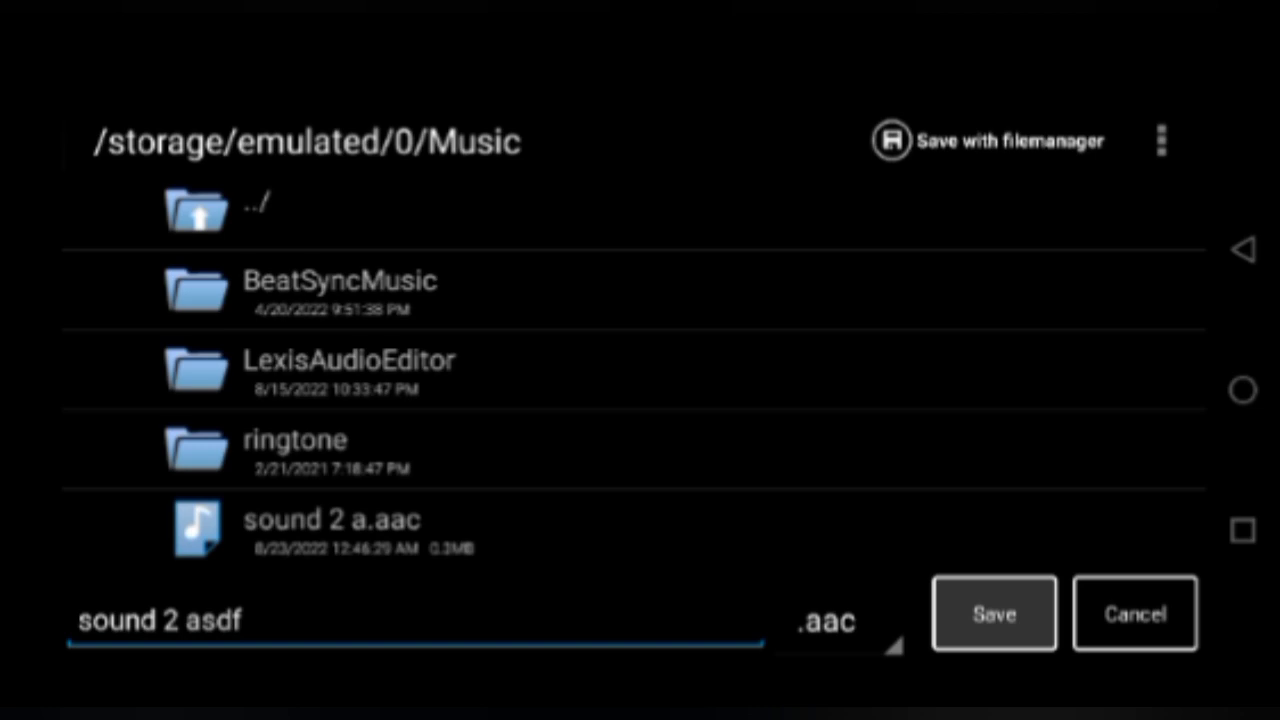
left_click(994, 614)
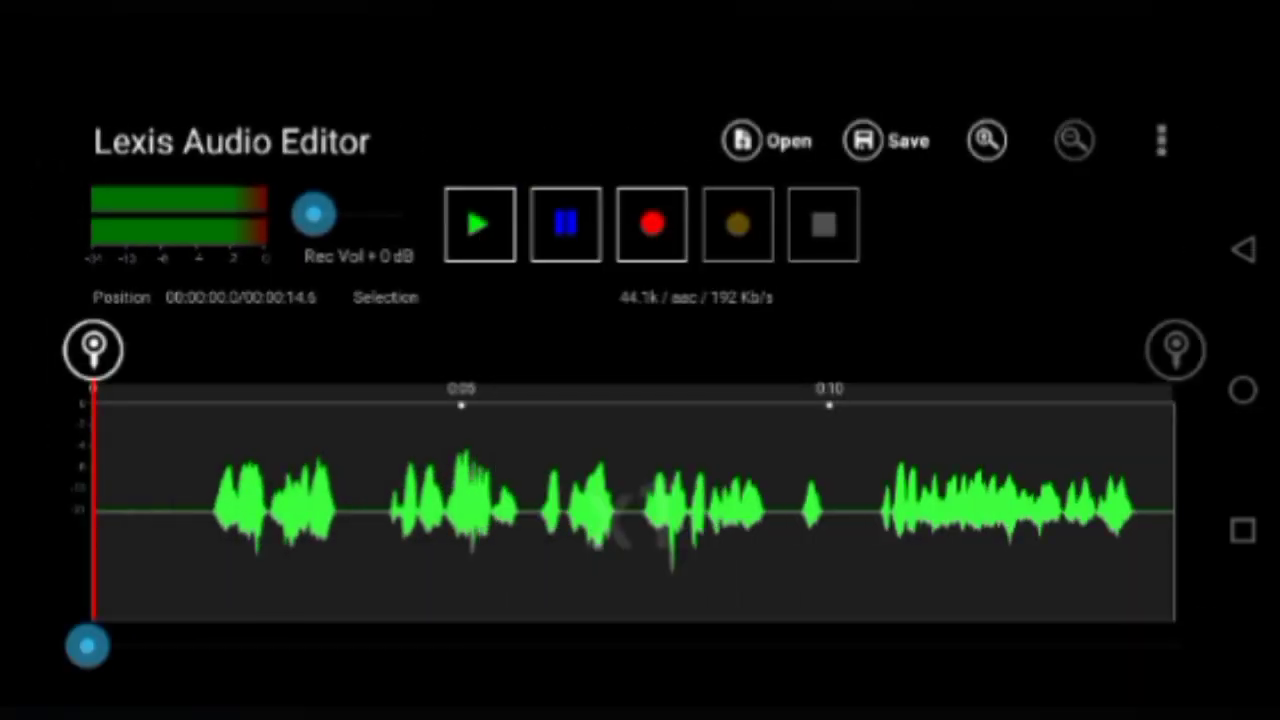